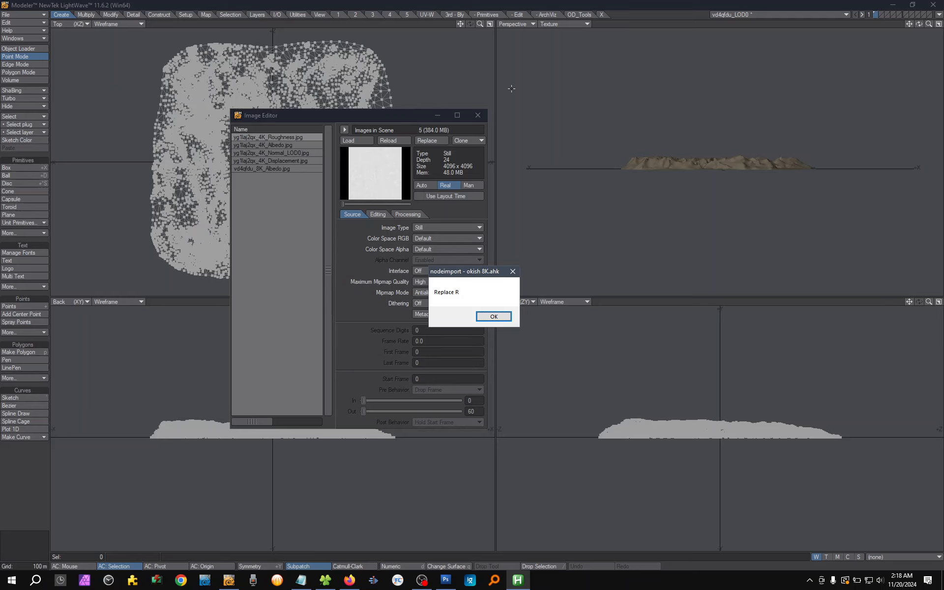
Replace the yg1laj2qx roughness image with vd4qfdu_8K_Roughness.jpg from the Gigantic Sandstone Terrain 8K folder.
key(Return)
click(433, 140)
key(ctrl+v)
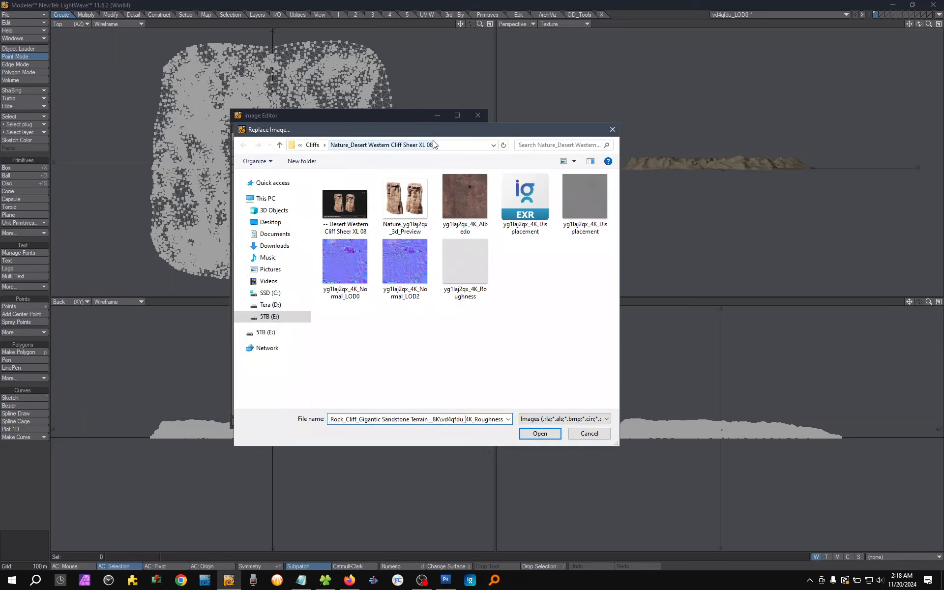
key(ctrl+v)
click(462, 419)
key(BackSpace)
text(8)
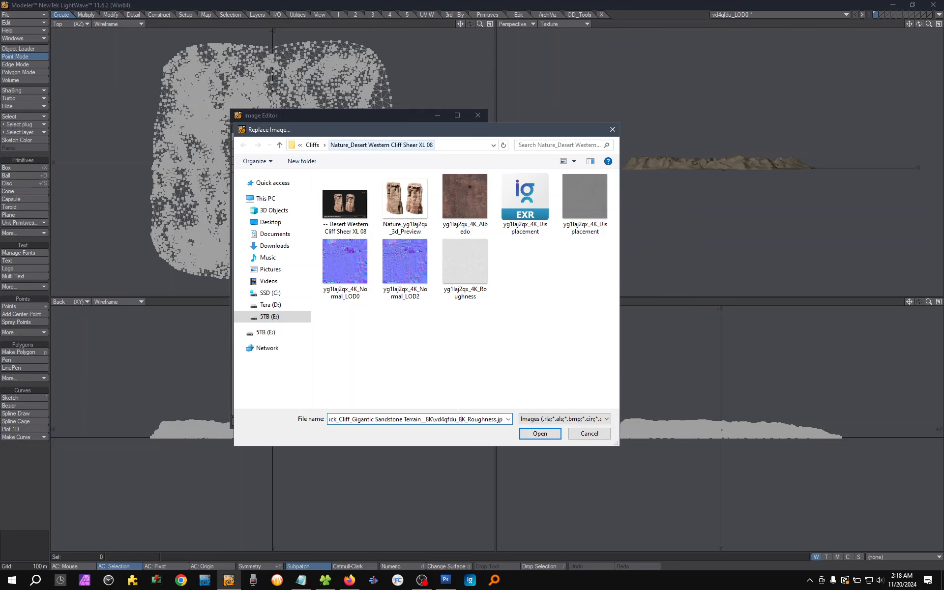
key(Return)
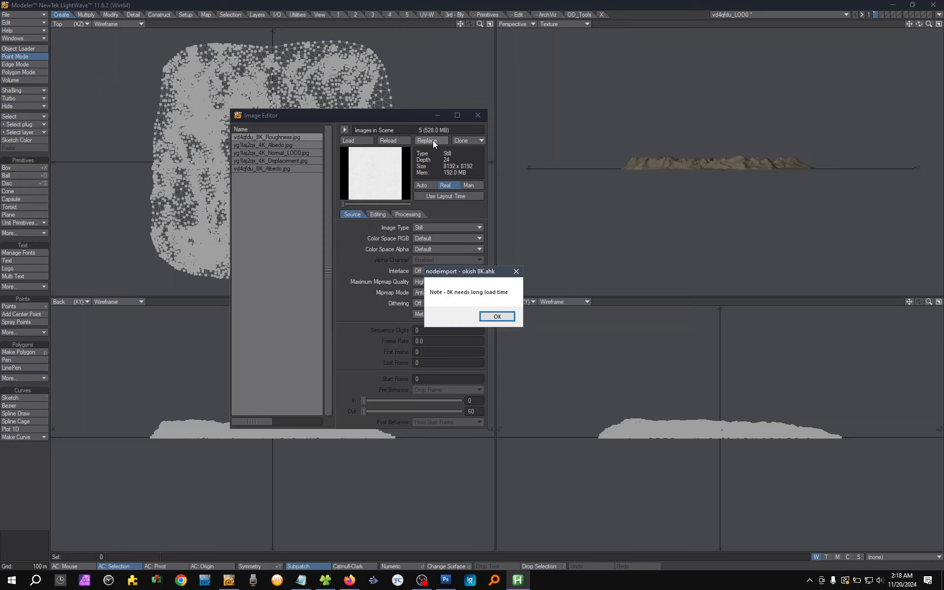
key(Return)
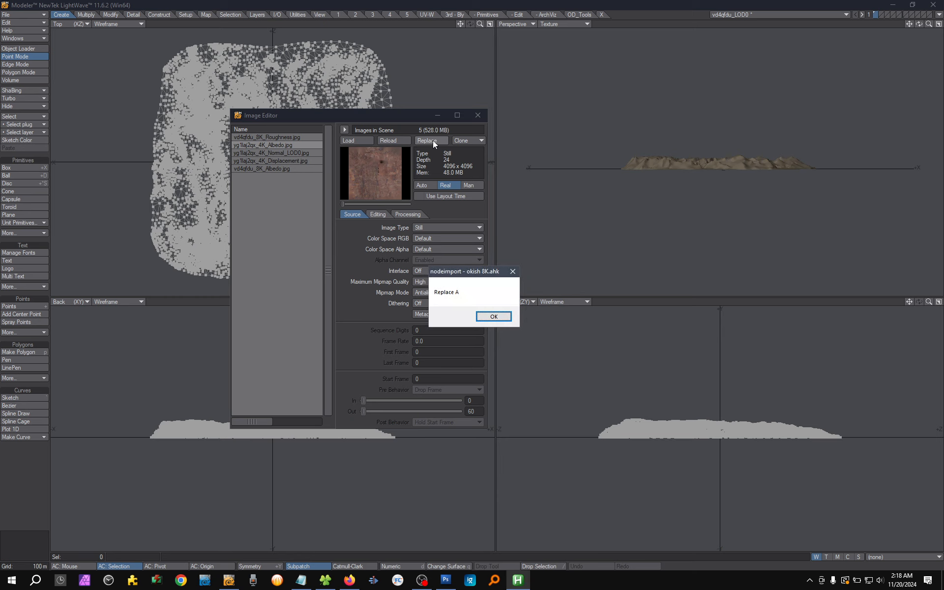
Replace the yg1laj2qx albedo image with vd4qfdu_8K_Albedo.jpg, correcting the resolution in the file name to 8K.
key(Return)
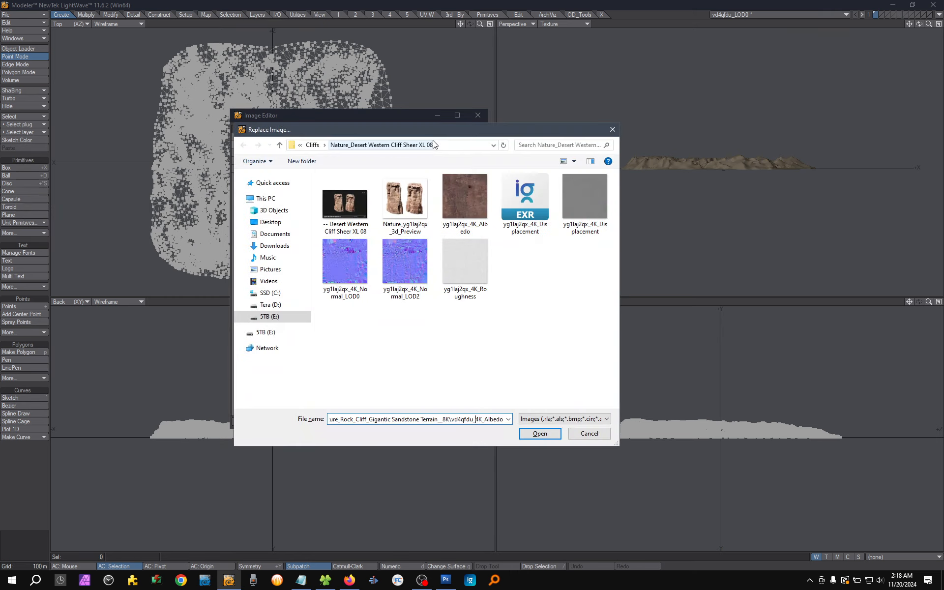
key(End)
key(Left)
key(Left)
key(Left)
key(Left)
key(Left)
key(Left)
key(Left)
key(Left)
key(Left)
key(Left)
key(Left)
key(Left)
key(BackSpace)
text(8)
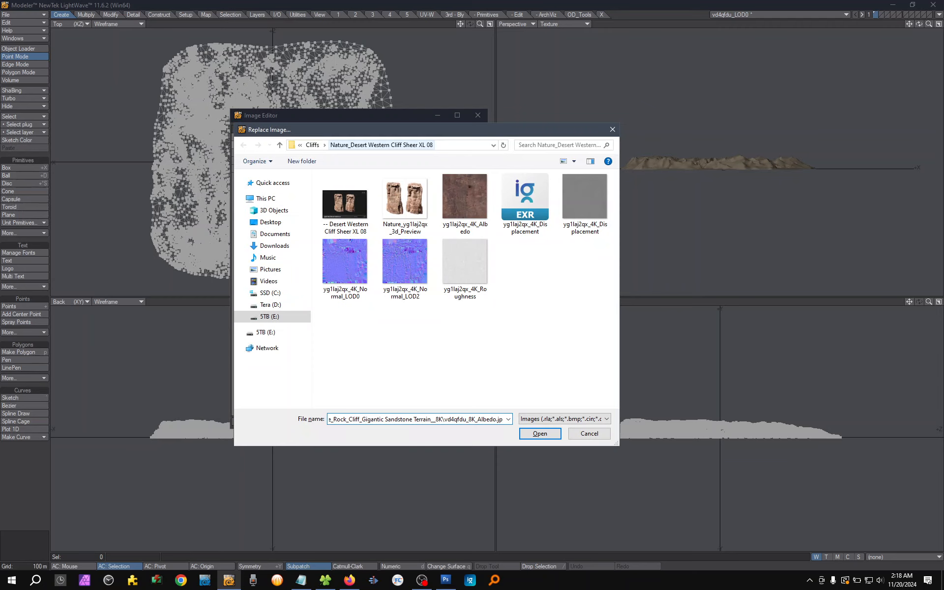
key(Return)
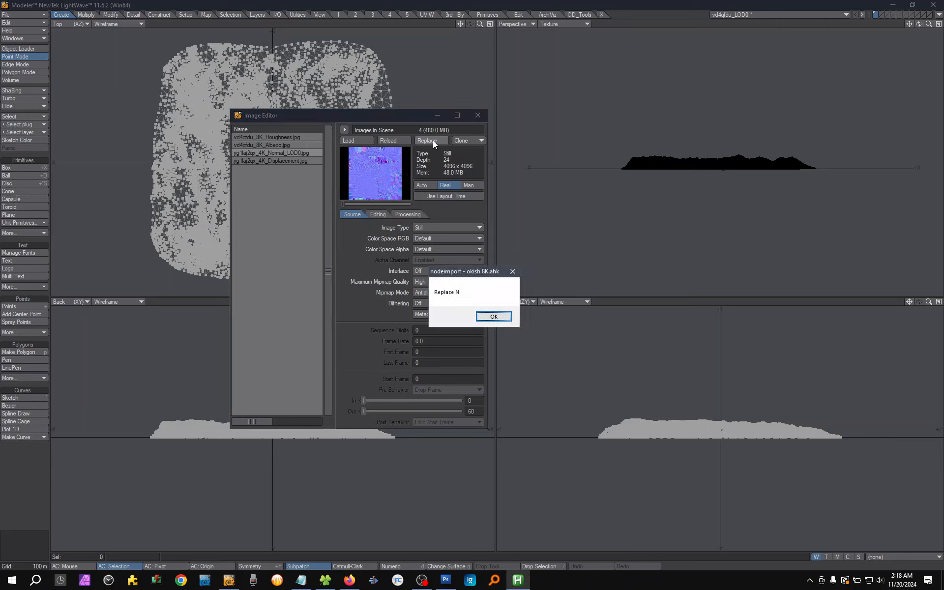
Replace the remaining 4K normal and displacement images with vd4qfdu_8K_Normal_LOD0.jpg and vd4qfdu_8K_Displacement.jpg.
key(Return)
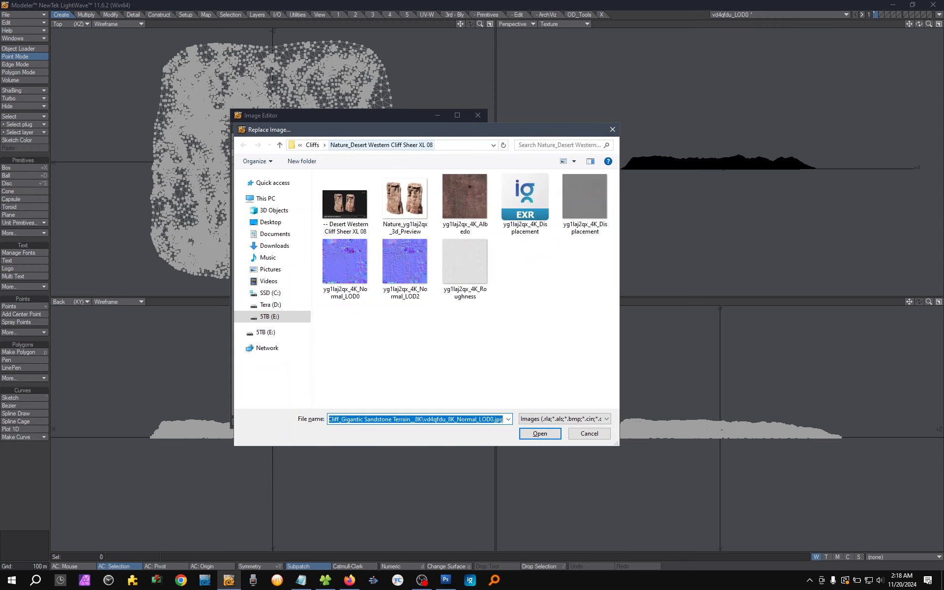
key(Return)
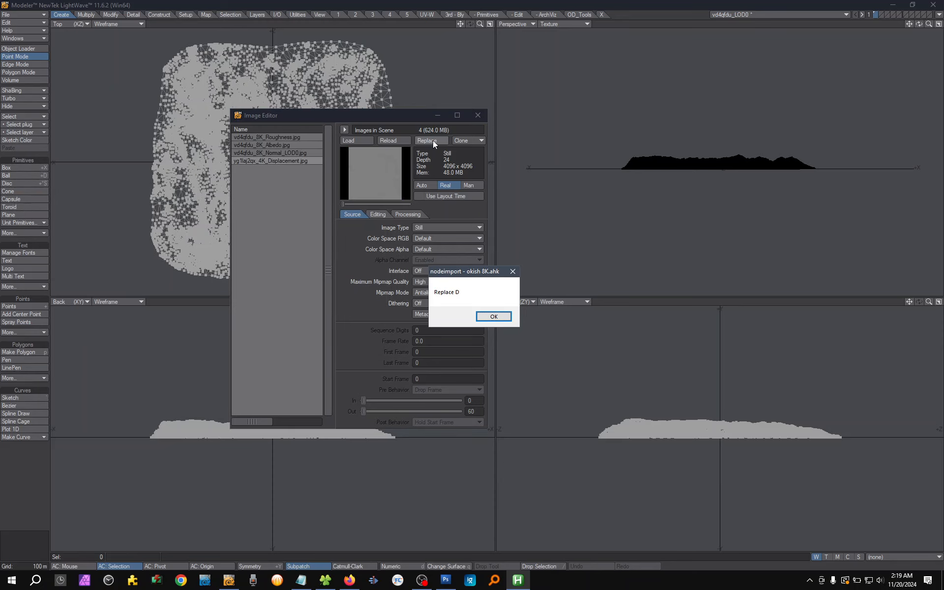
key(Return)
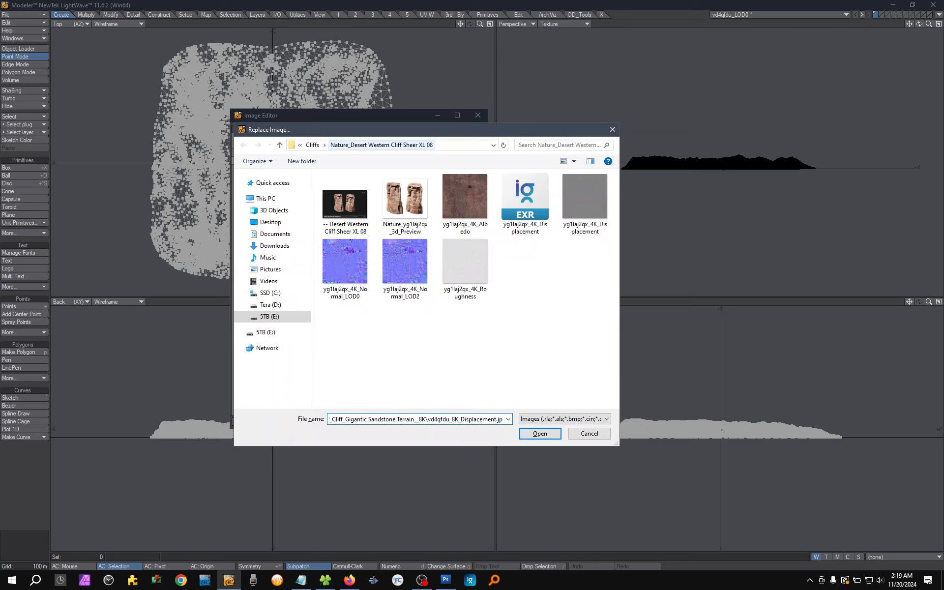
key(Return)
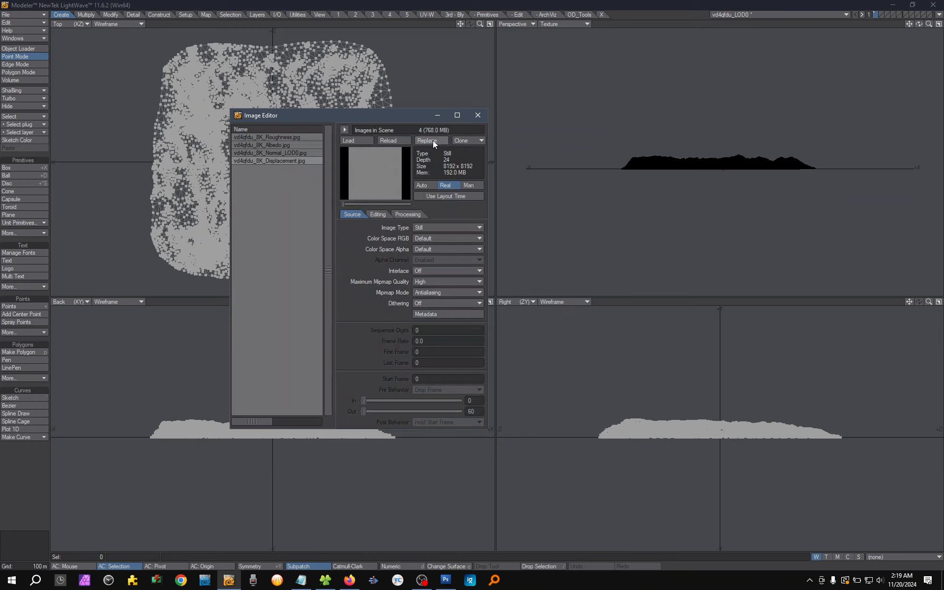
Save the object as vd4qfdu_LOD0.lwo in the Nature_Rock_Cliff_Gigantic Sandstone Terrain__8K folder.
key(F6)
key(shift+s)
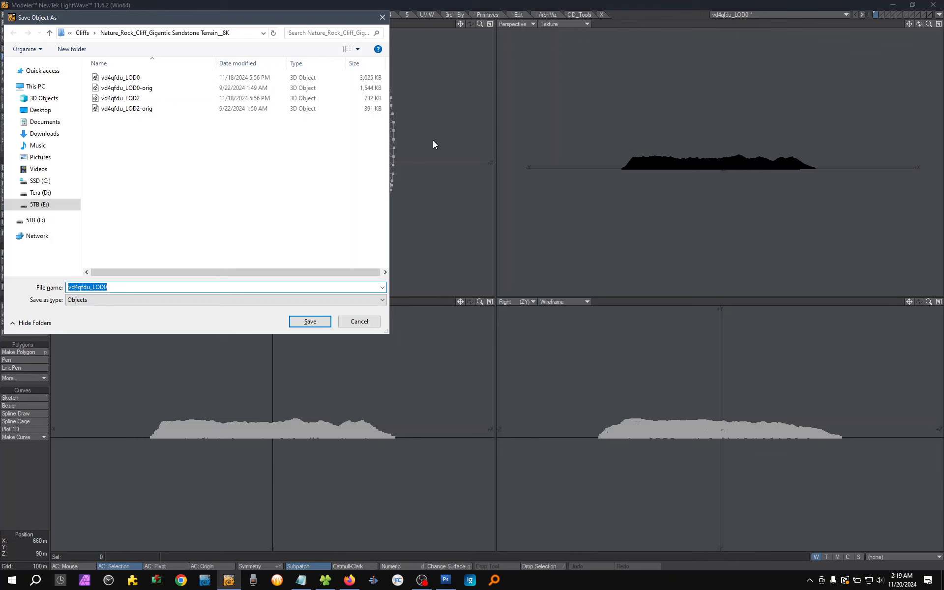
text(E:\Megascans\Cliffs\Nature_Rock_Cliff_Gigantic Sandstone Terrain__8K\vd4qfdu_LOD0.lwo)
key(Return)
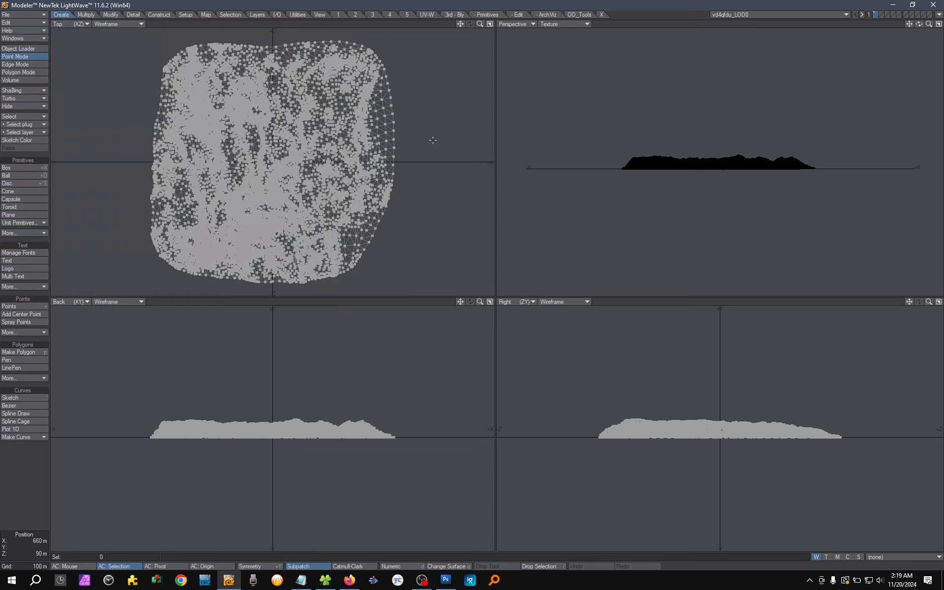
Disable the surface's nodes and assign vd4qfdu_8K_Albedo.jpg as the image of its Color texture layer.
key(F5)
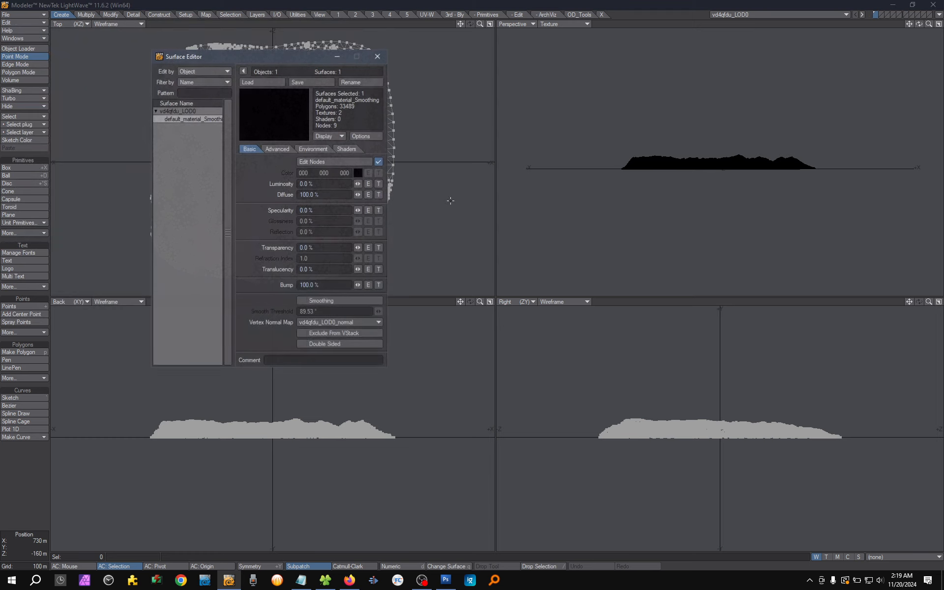
click(378, 161)
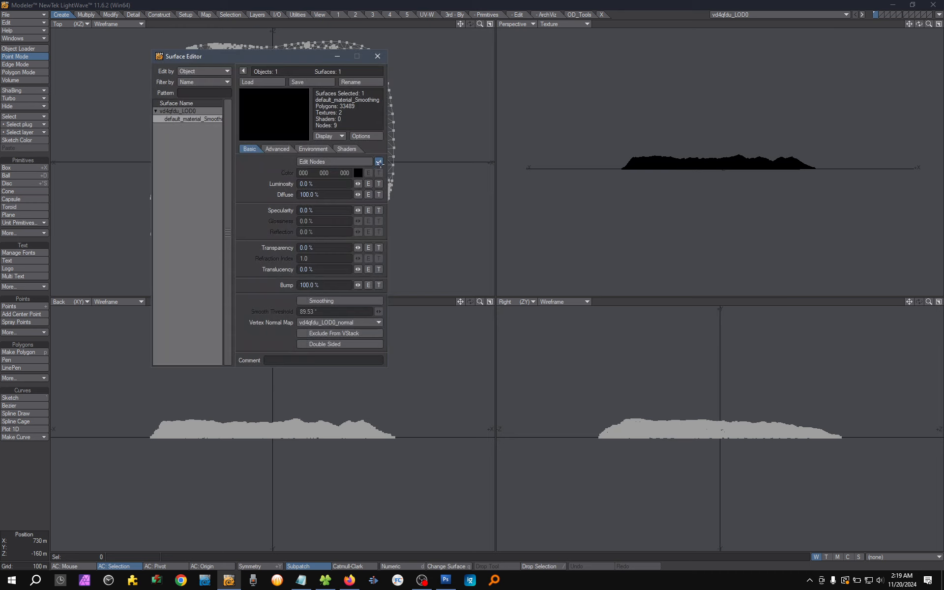
key(F6)
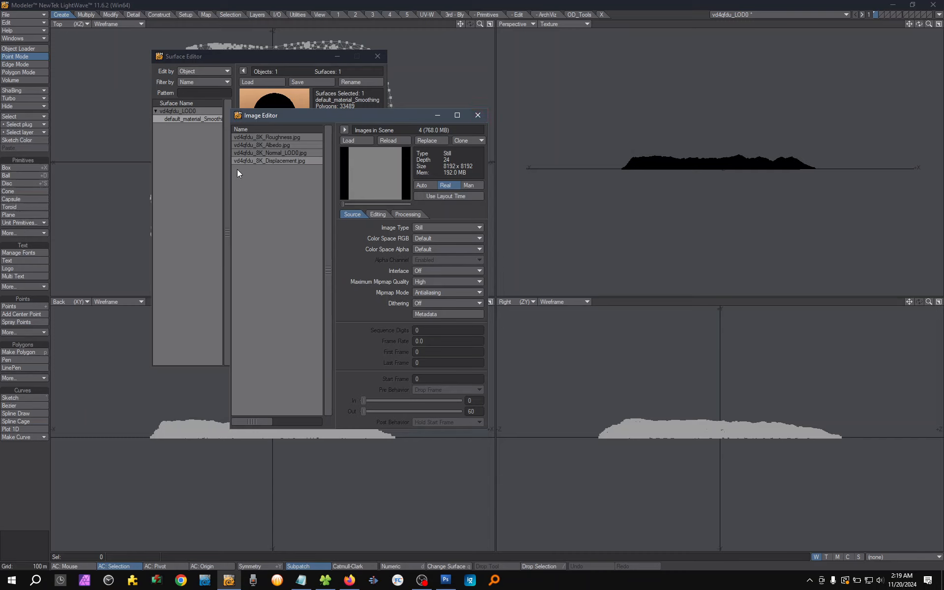
click(478, 115)
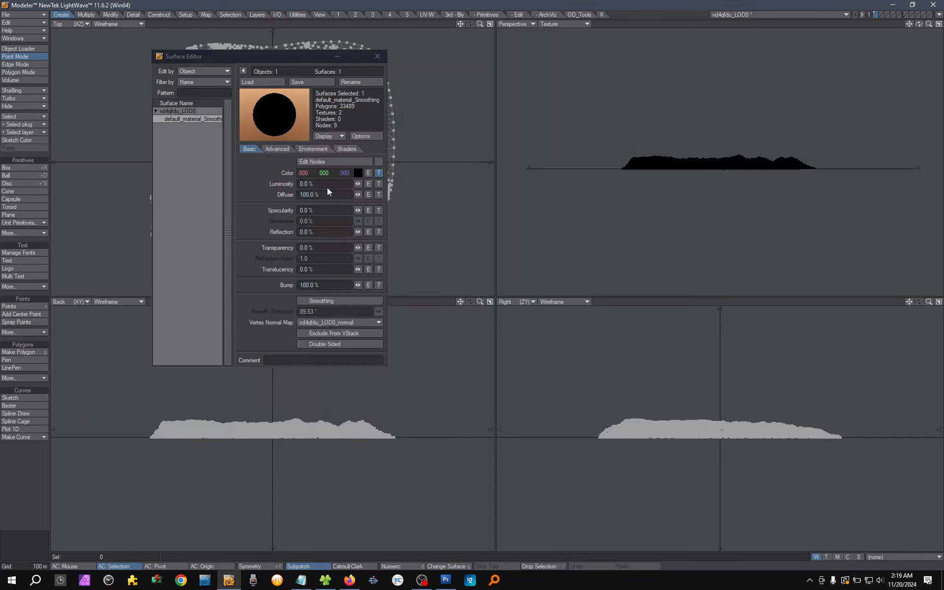
click(379, 173)
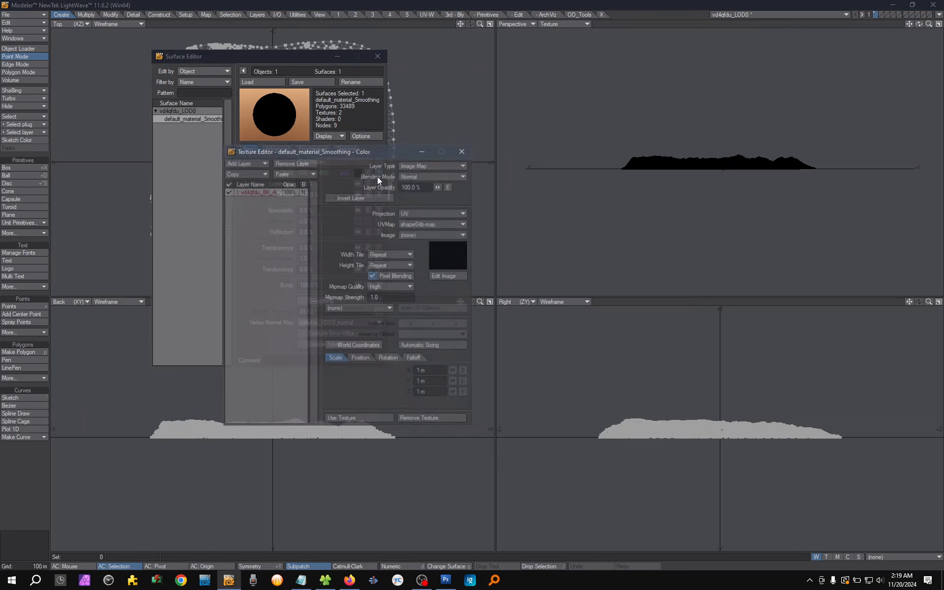
click(425, 234)
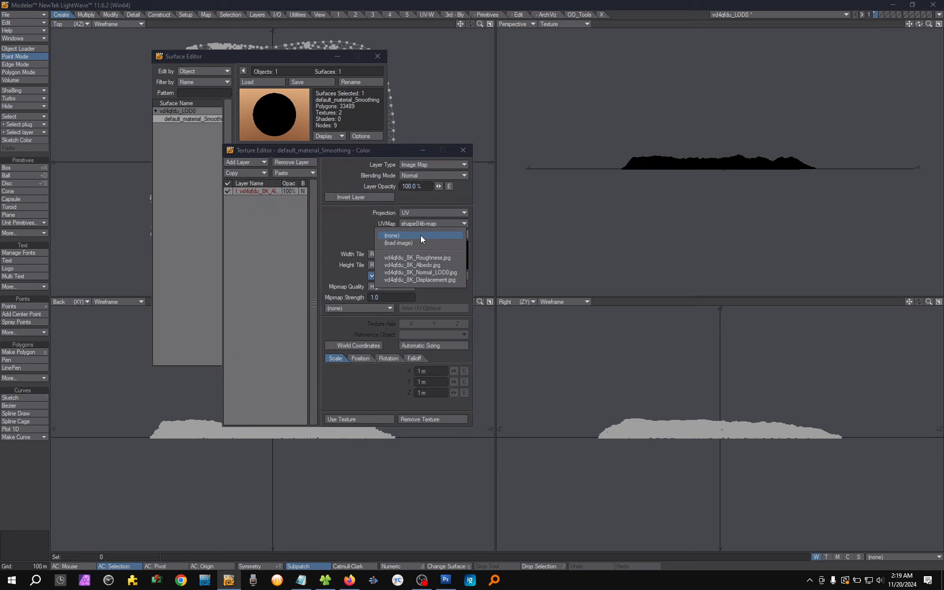
click(426, 264)
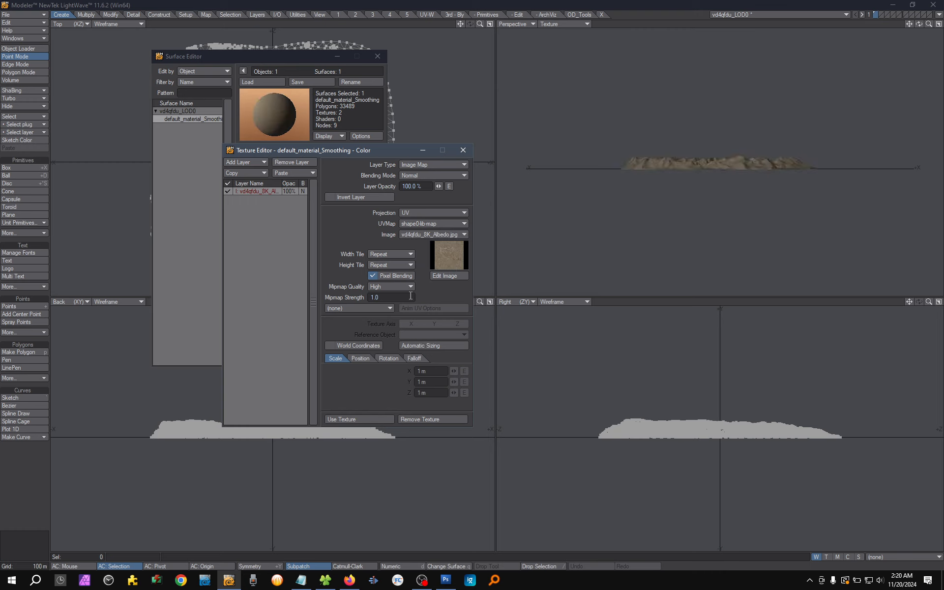
click(356, 420)
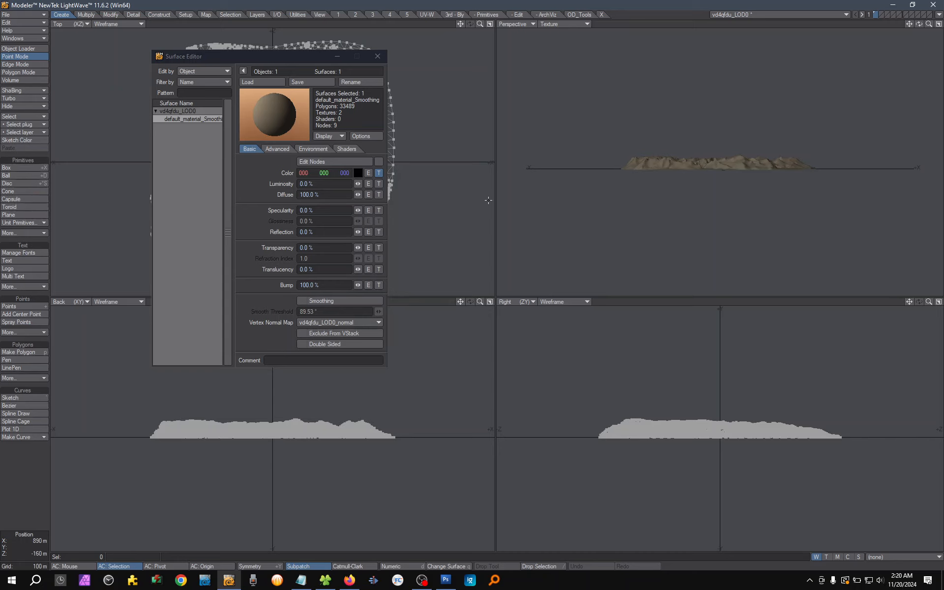
Re-enable the surface's nodes and set the Albedo node's UV map to vd4qfdu_LOD0_uv.
click(379, 162)
click(351, 162)
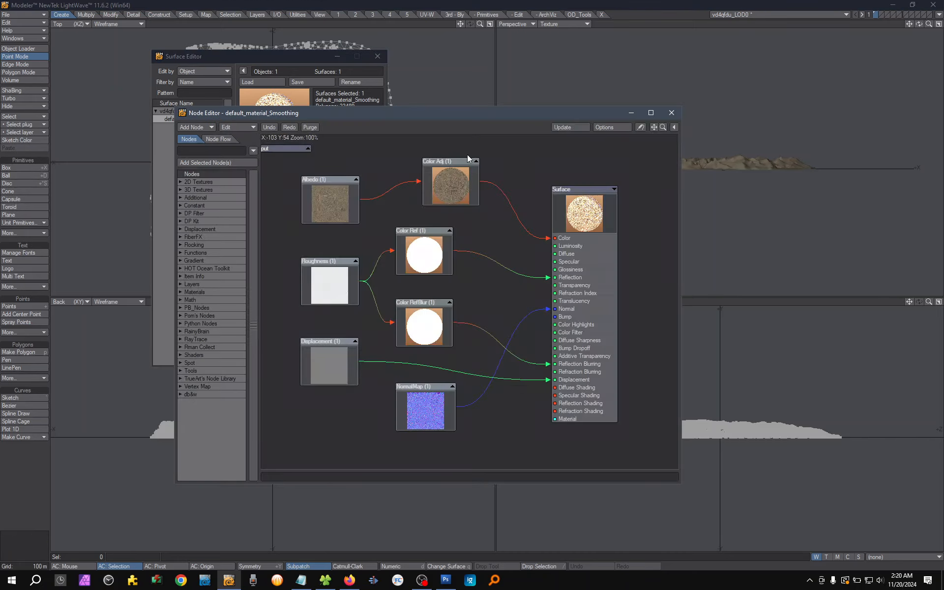
double_click(326, 206)
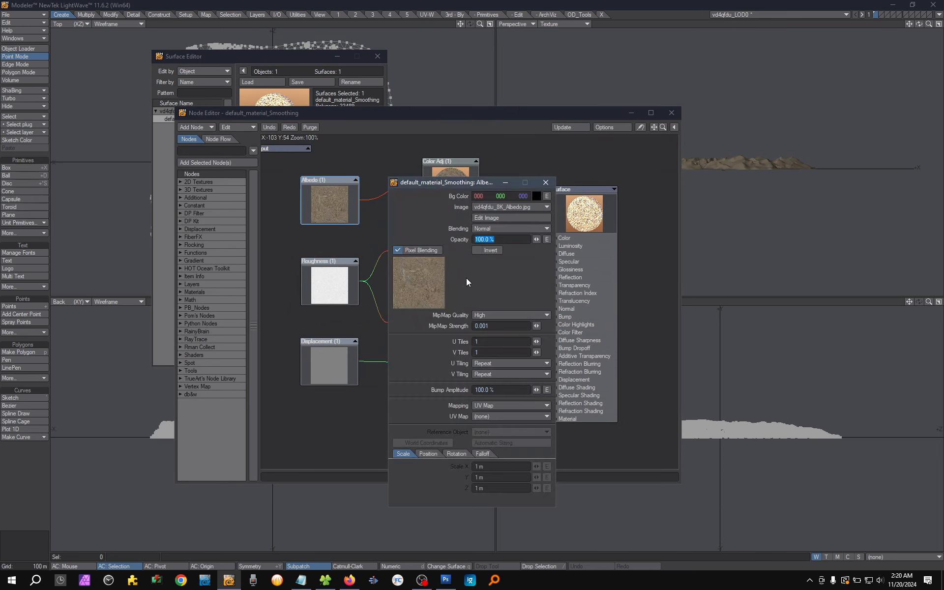
click(489, 418)
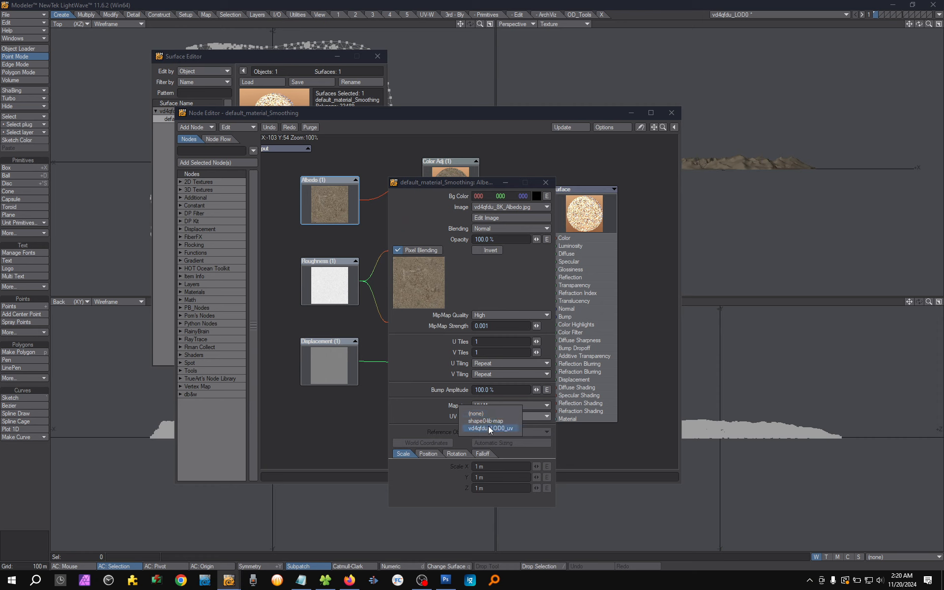
click(488, 426)
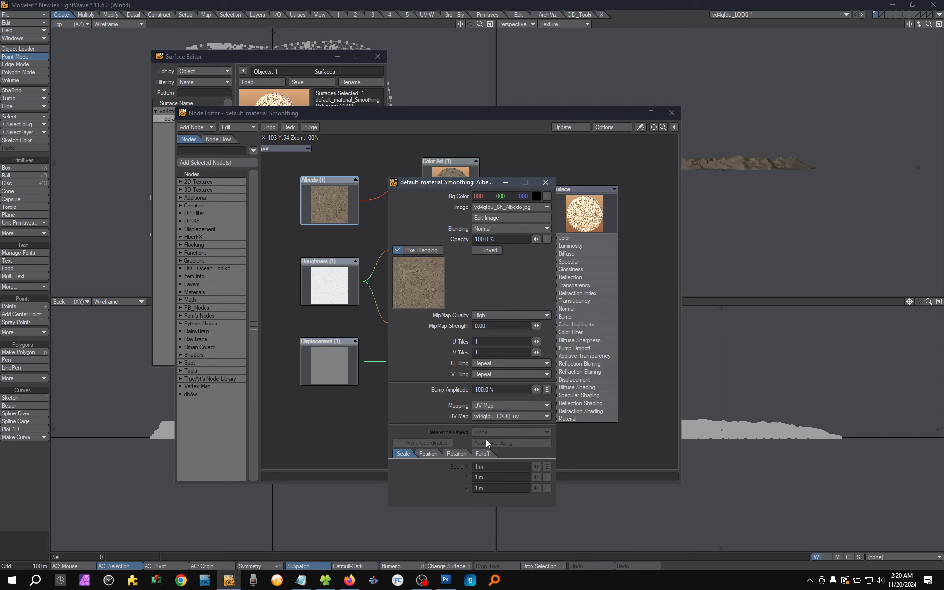
click(544, 184)
Set the Roughness node's UV map to vd4qfdu_LOD0_uv.
double_click(325, 286)
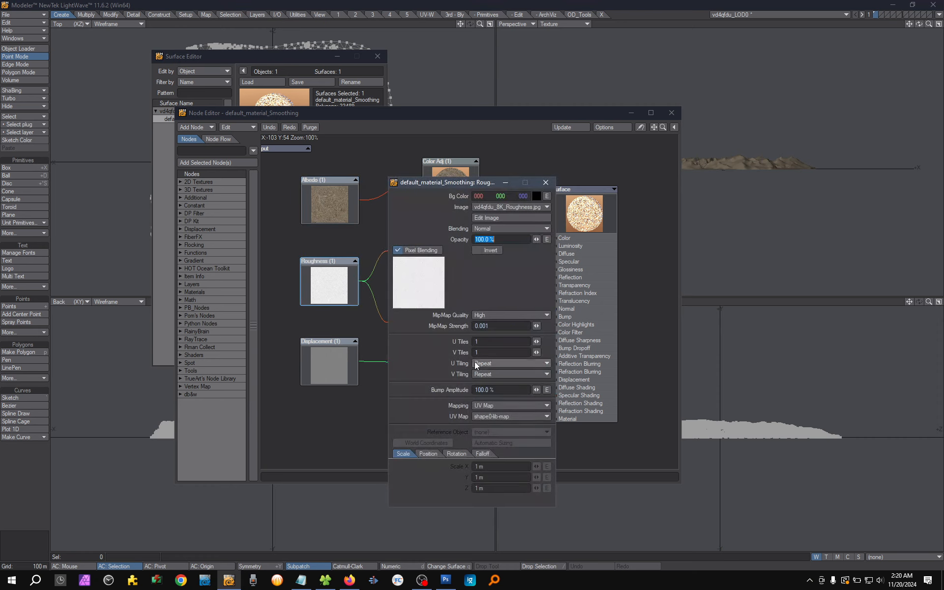
click(492, 418)
click(493, 423)
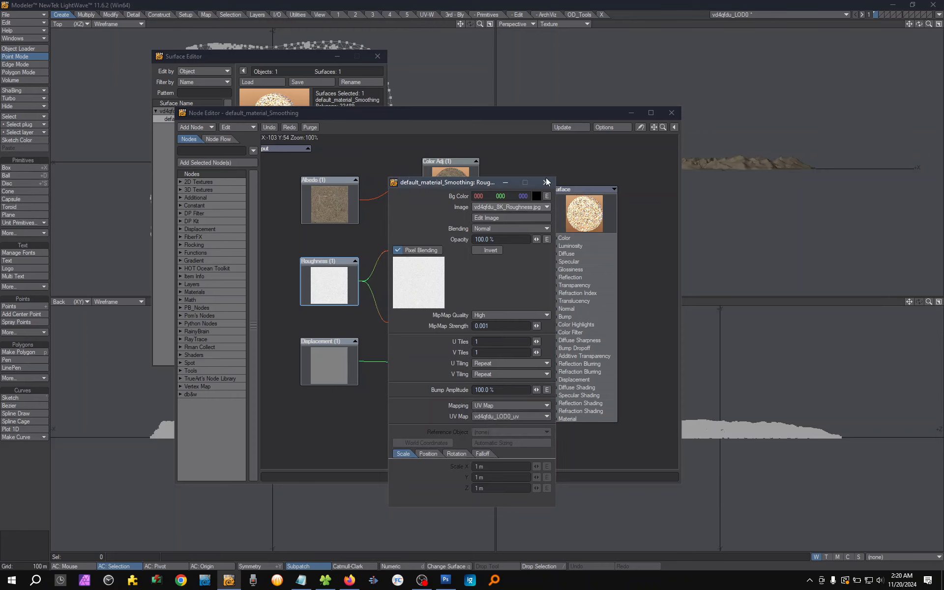
click(545, 183)
Set the Displacement node's UV map to vd4qfdu_LOD0_uv.
double_click(321, 356)
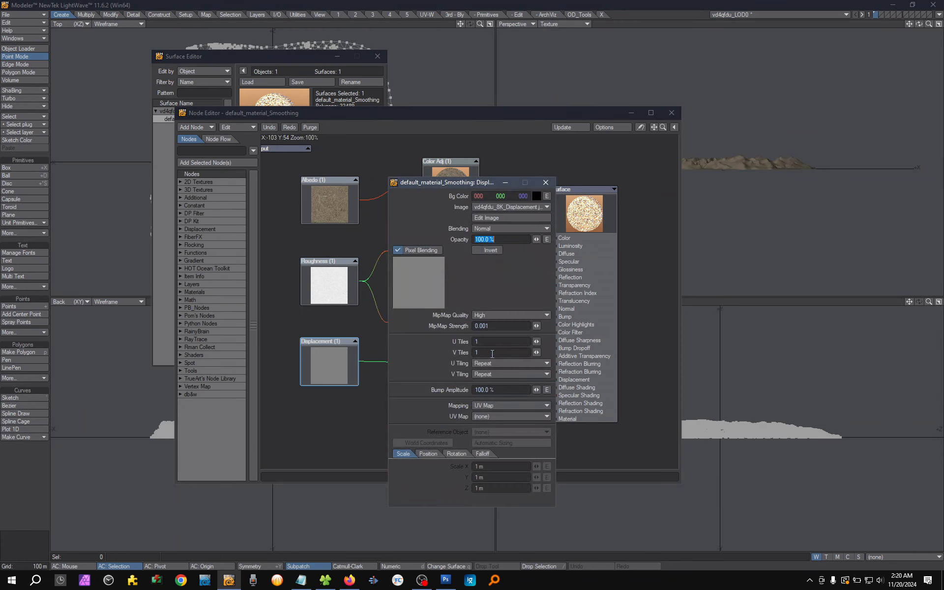
click(494, 417)
click(497, 426)
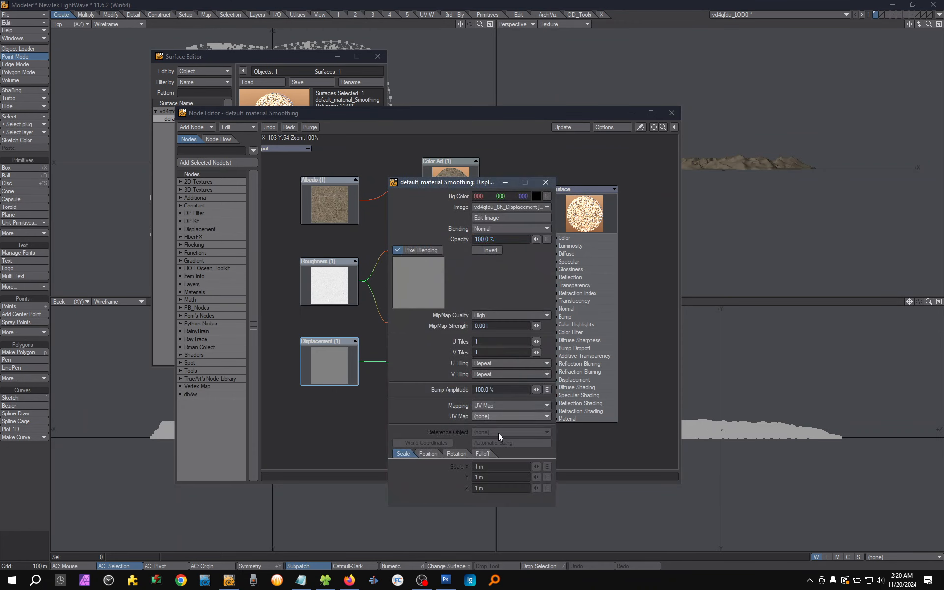
click(545, 182)
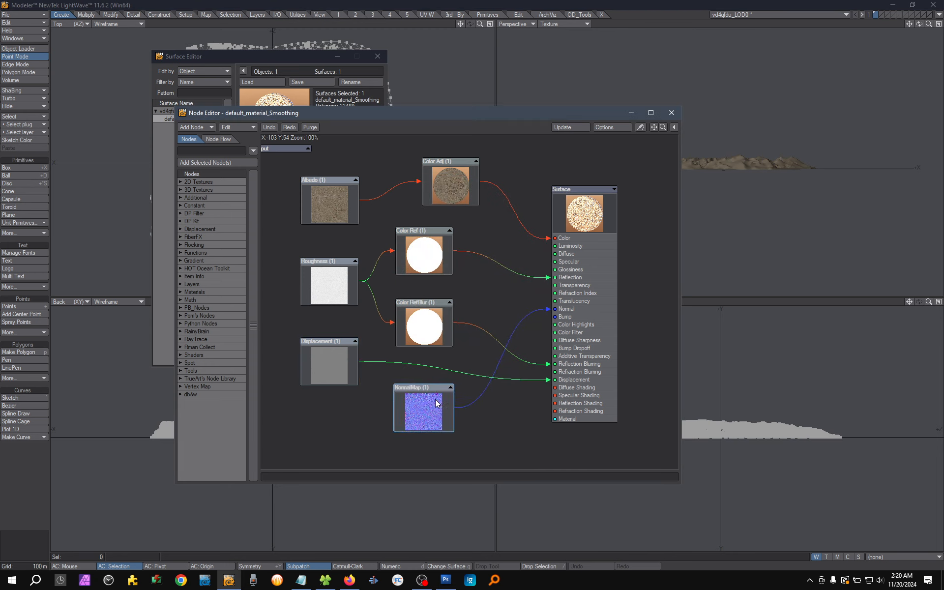
Set the NormalMap node's UV map to vd4qfdu_LOD0_uv and close the node network.
click(437, 404)
double_click(437, 404)
click(501, 405)
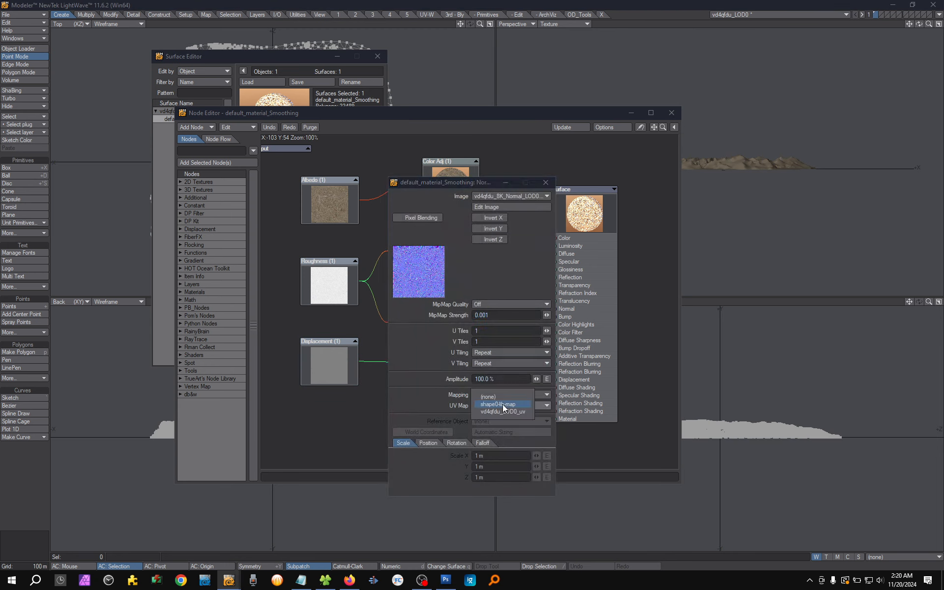
click(503, 414)
click(546, 182)
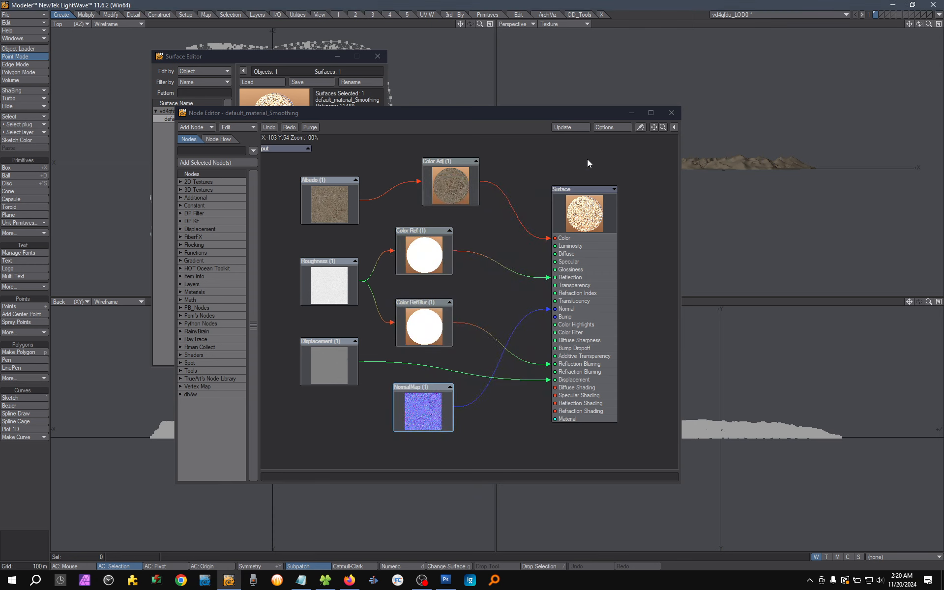
click(672, 113)
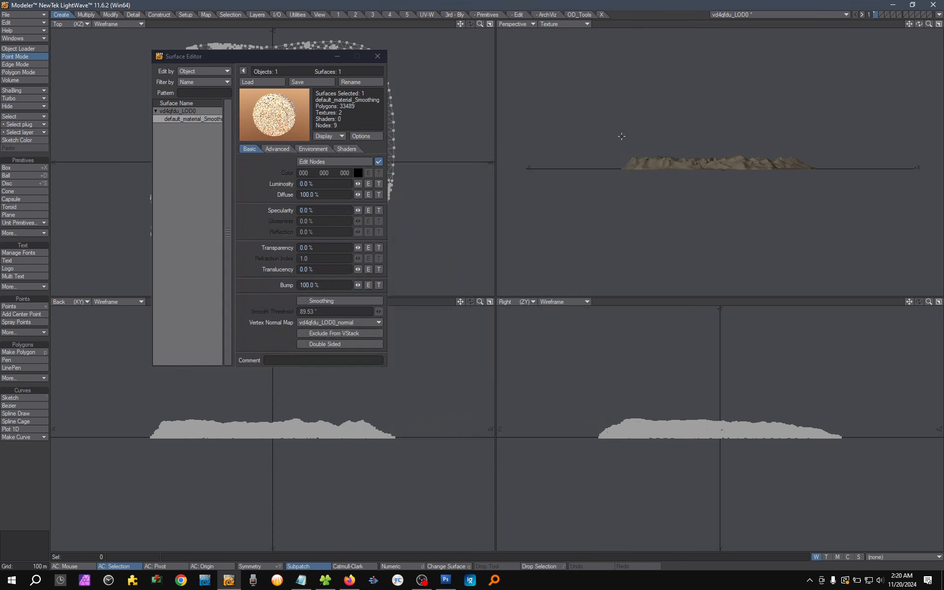
Disable the surface's nodes, set the color texture layer's UV map to vd4qfdu_LOD0_uv, apply the texture, and re-enable the nodes.
alt+drag(712, 179, 701, 150)
click(379, 162)
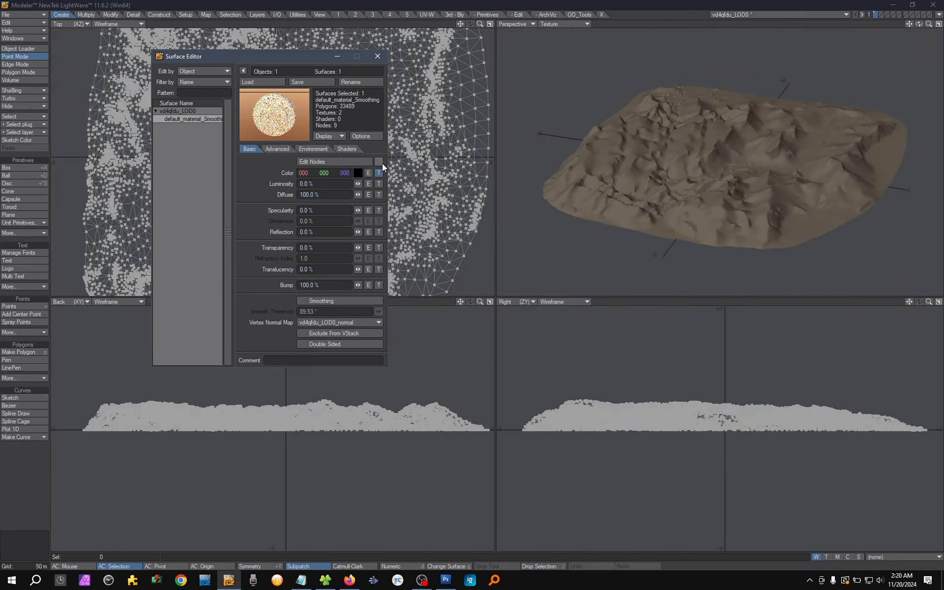
click(379, 174)
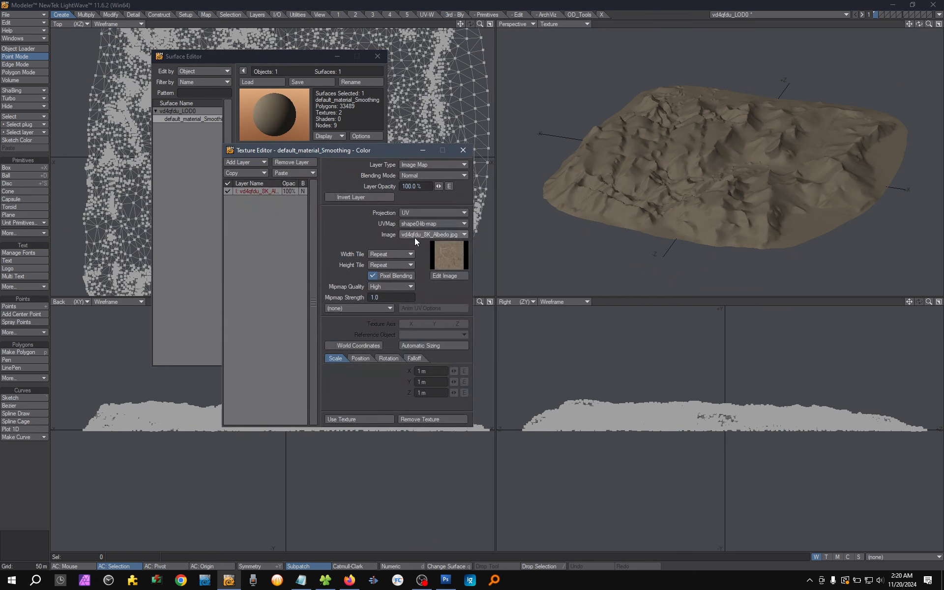
click(435, 234)
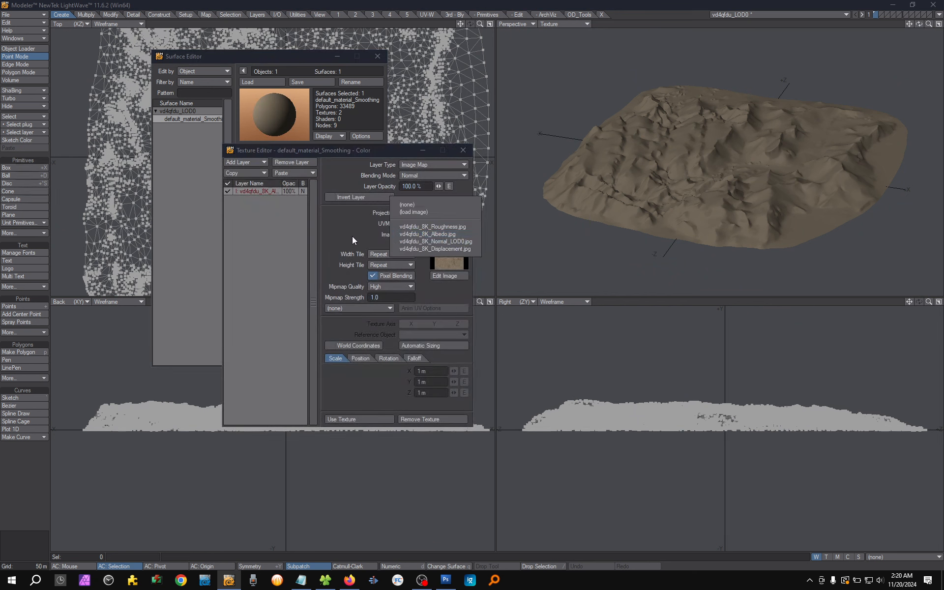
click(435, 235)
click(426, 223)
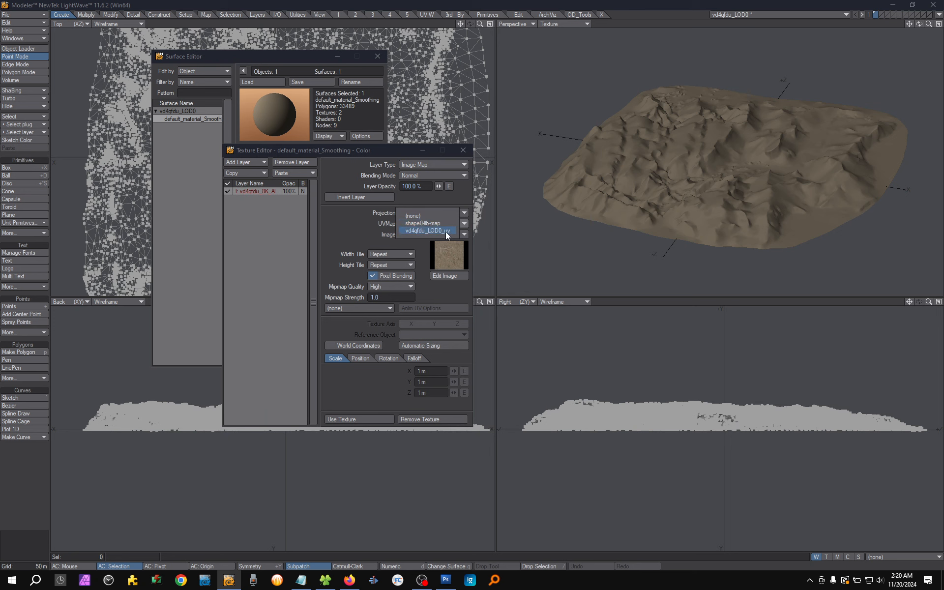
click(446, 232)
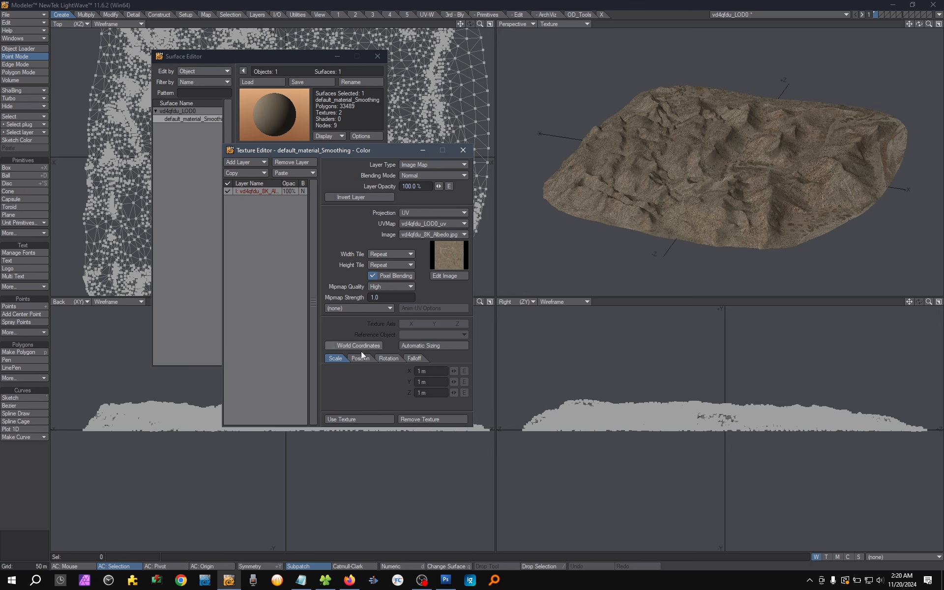
click(359, 419)
click(379, 162)
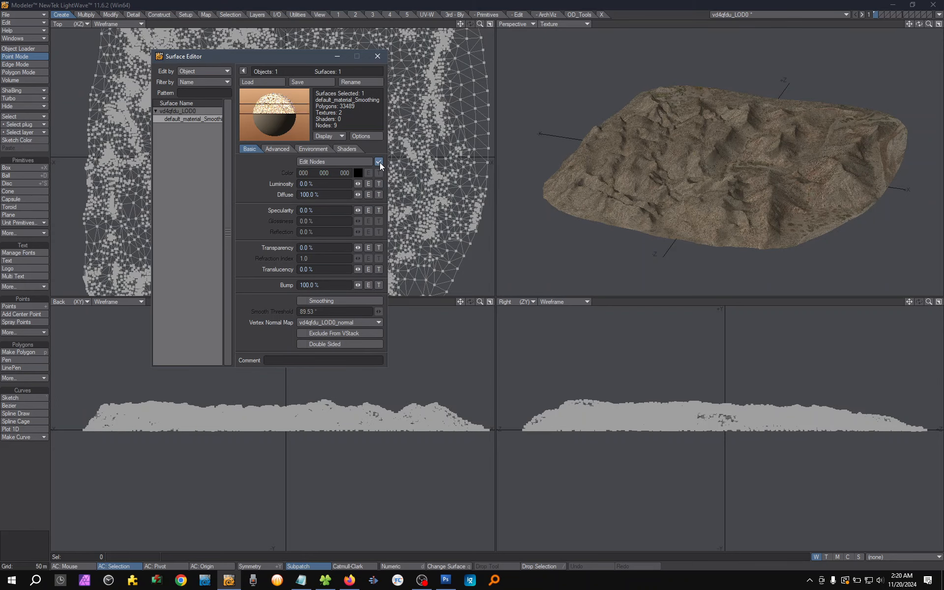
Inspect the textured terrain up close from different angles in the perspective view.
scroll(738, 171, up, 5)
scroll(738, 171, up, 5)
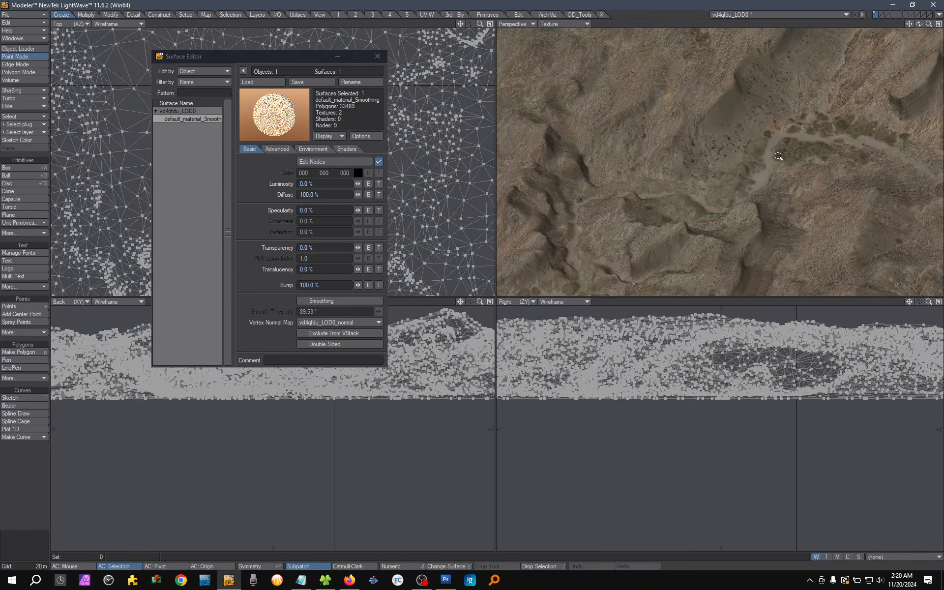
alt+drag(780, 154, 676, 202)
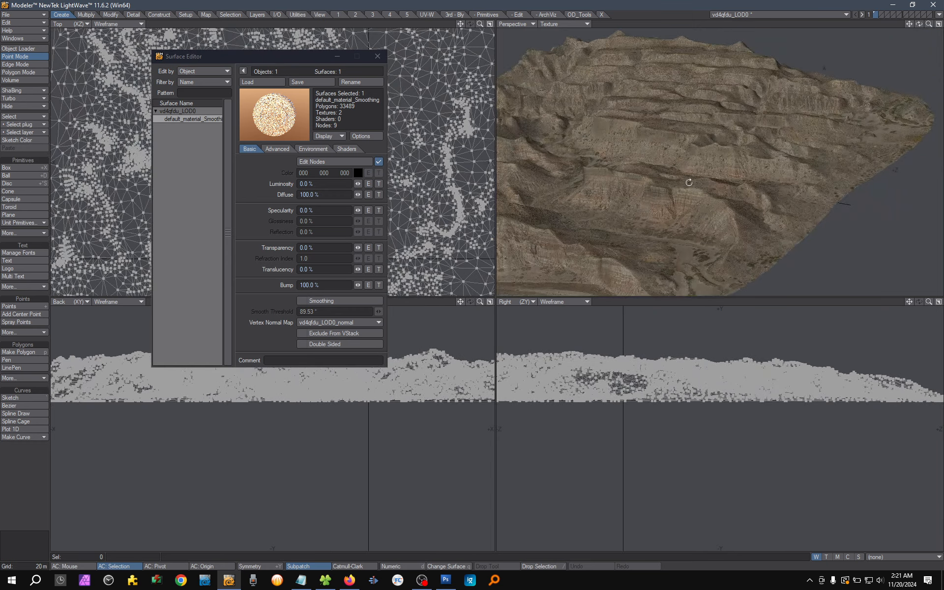
scroll(689, 181, up, 5)
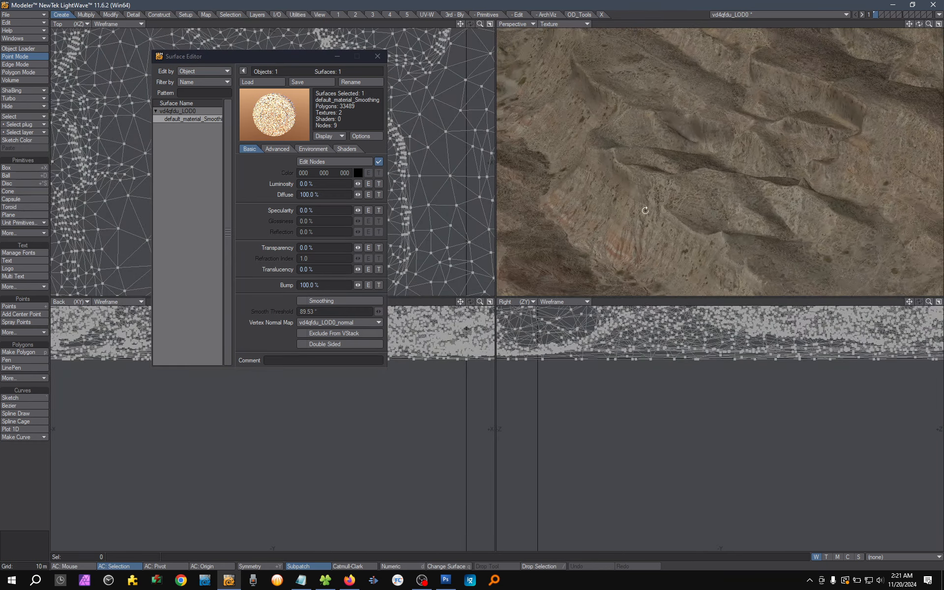